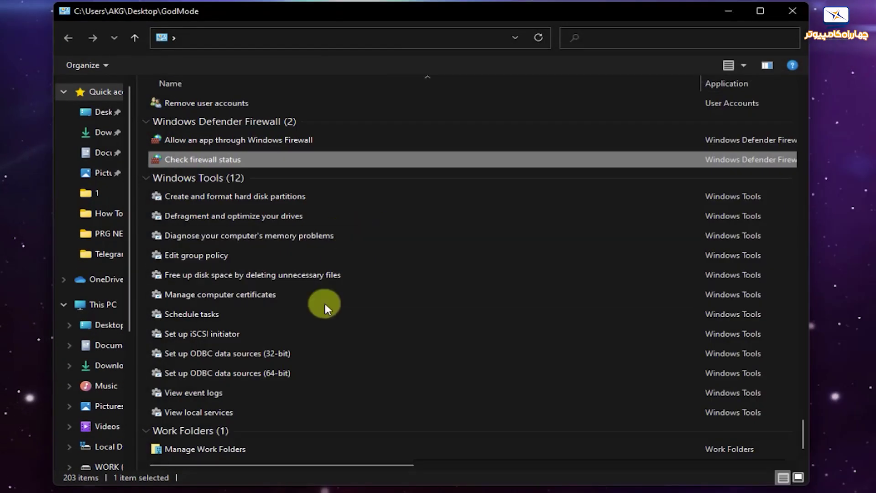
- Look through the categories of system tasks listed in the GodMode folder and close its window
scroll(346, 373, up, 10)
scroll(346, 368, up, 20)
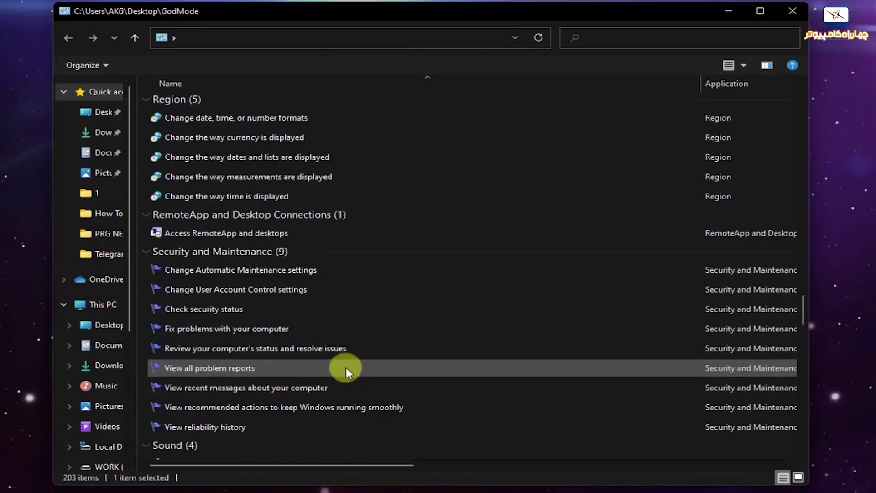
scroll(346, 371, up, 10)
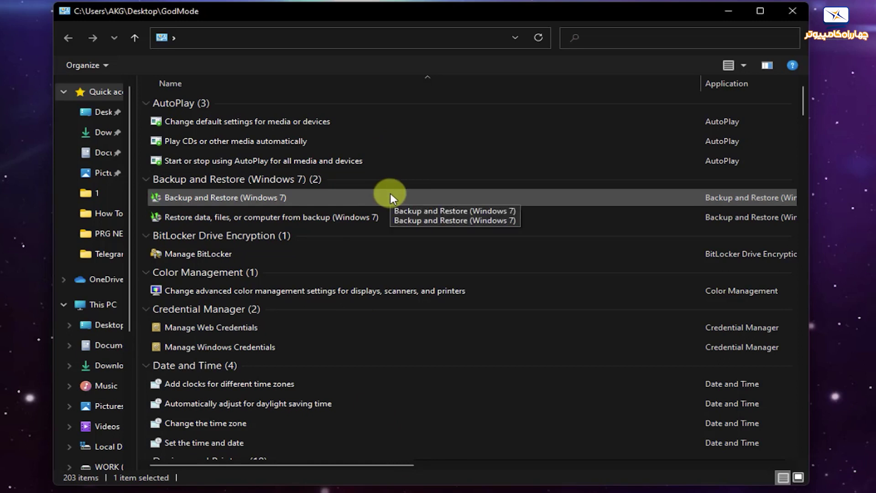
scroll(391, 194, down, 7)
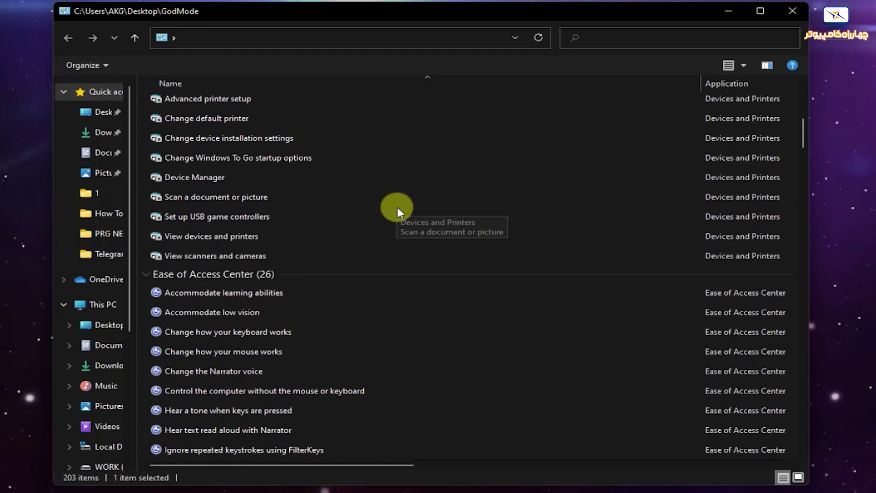
click(803, 13)
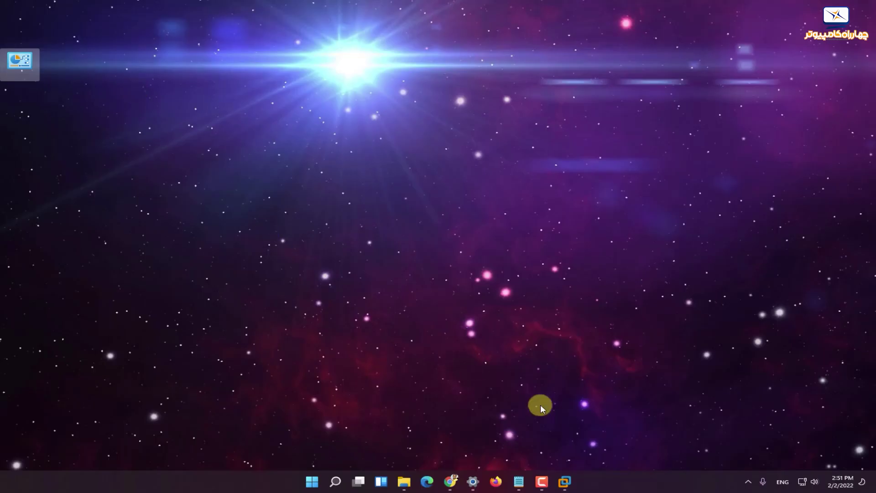
- Switch to the running Windows 10 virtual machine in VMware Workstation and direct input to its Safe Mode desktop
click(566, 480)
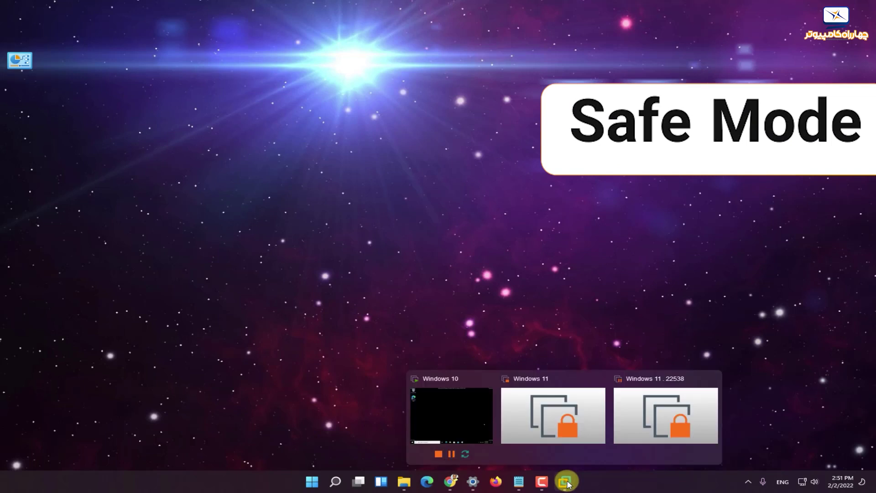
click(468, 433)
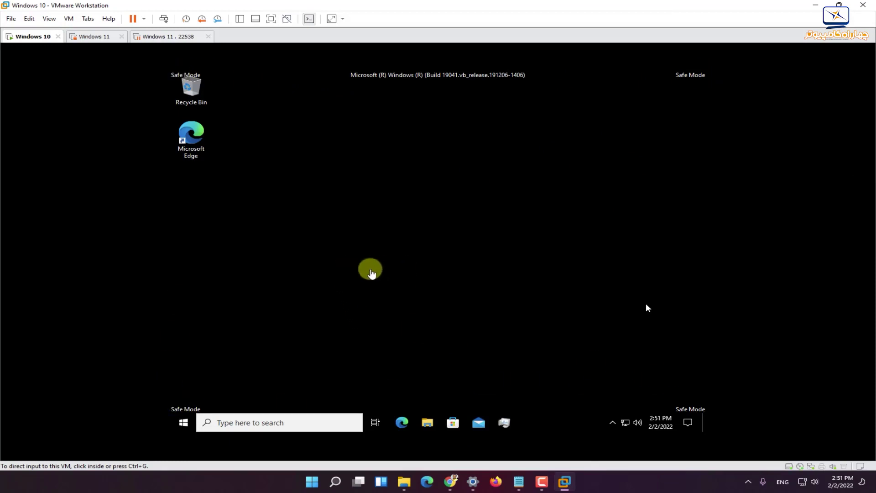
click(451, 256)
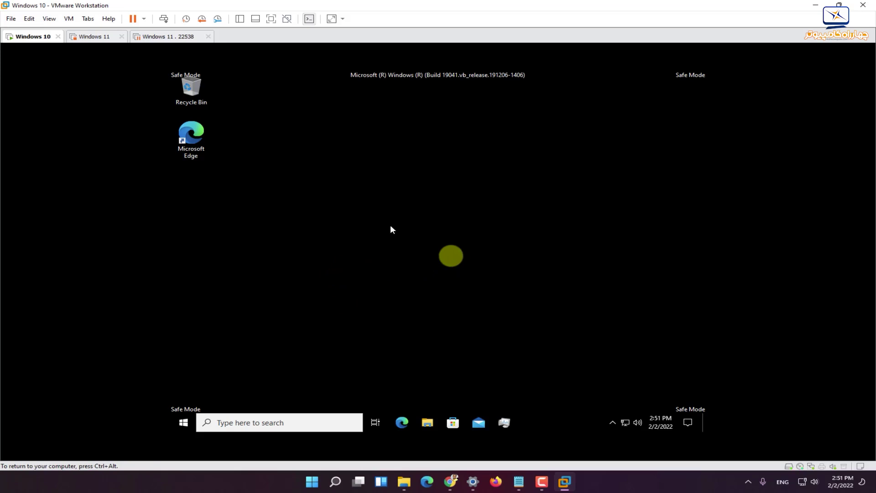
- Search the virtual machine for "serv" and run the Services app as administrator
click(228, 424)
text(erv)
key(Home)
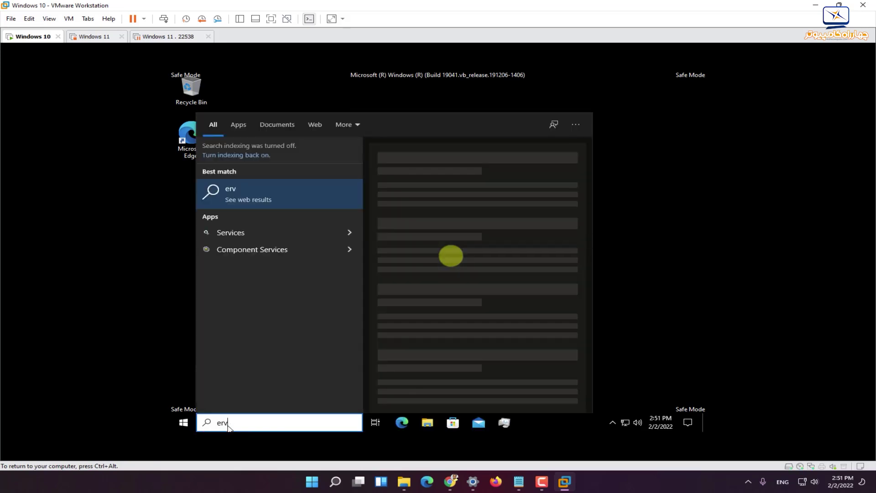
text(se)
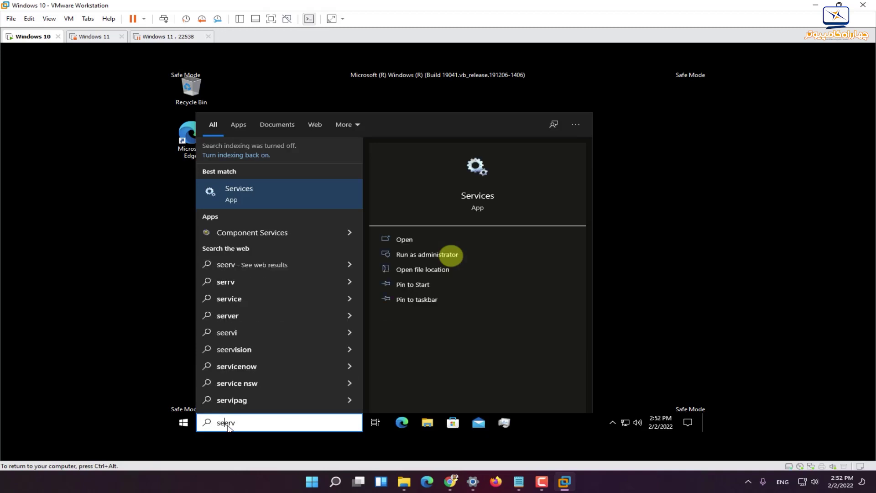
key(BackSpace)
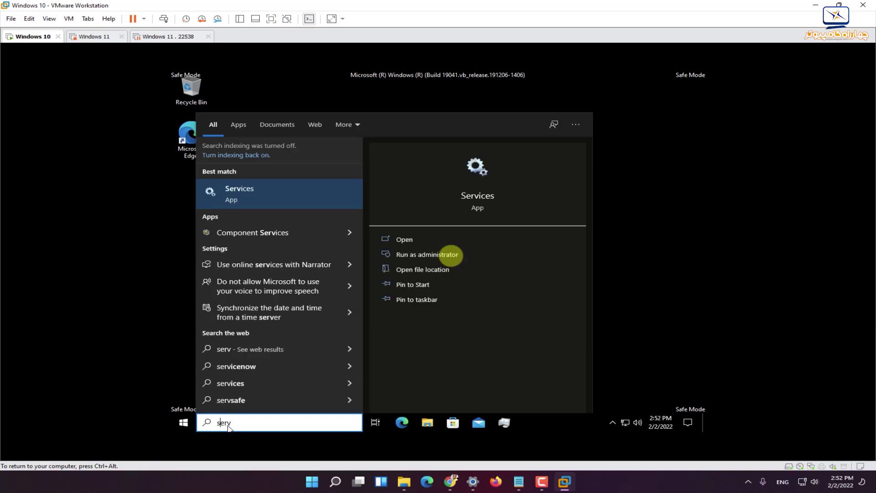
click(427, 255)
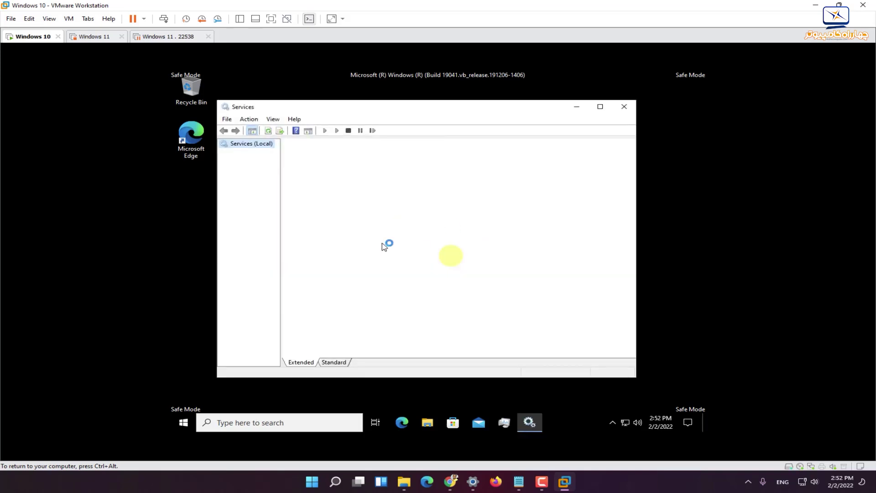
- Examine the status and startup types of the local services, and close the Services window
scroll(566, 196, down, 3)
scroll(565, 195, down, 20)
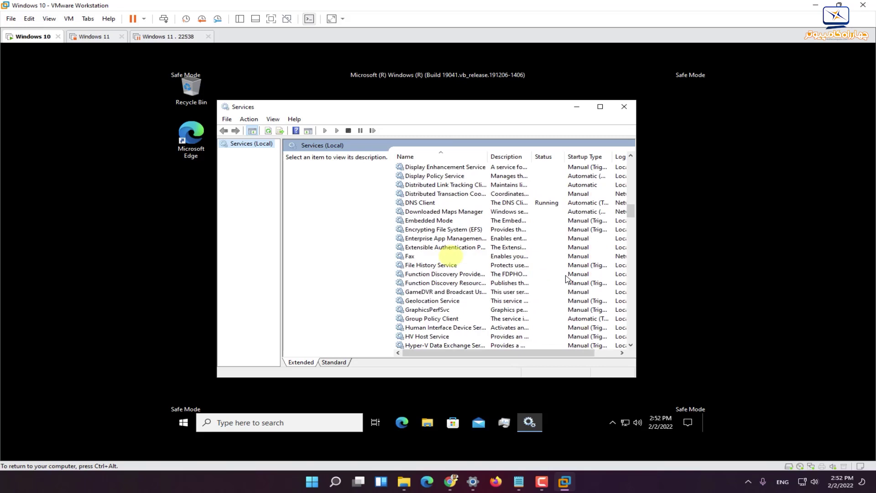
scroll(566, 279, down, 8)
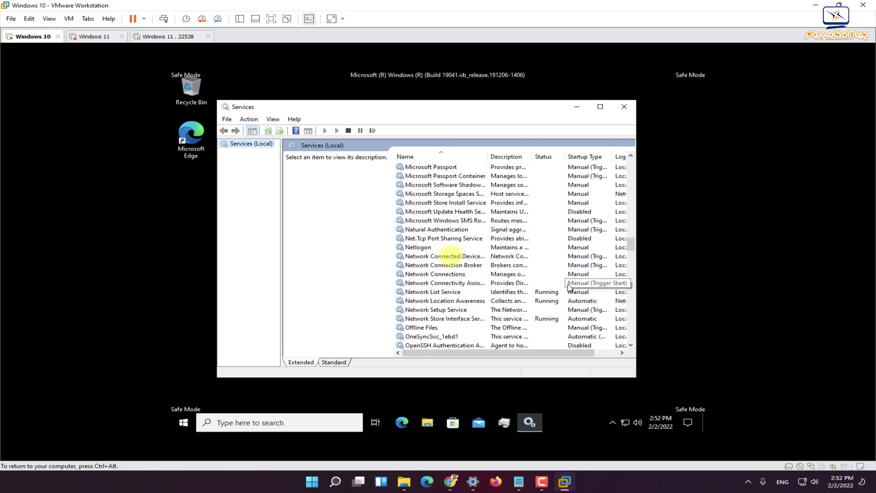
click(626, 107)
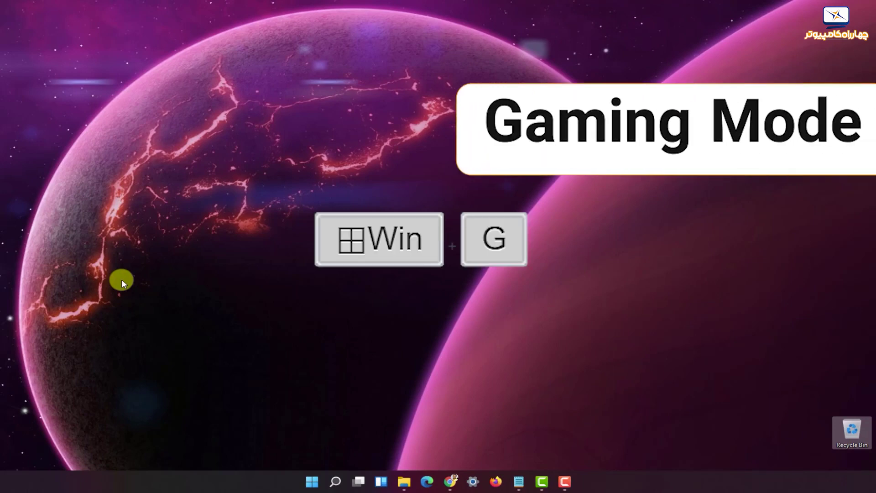
- Open Xbox Game Bar, review its Shortcuts and Widget menu settings, and close the overlay
key(super+g)
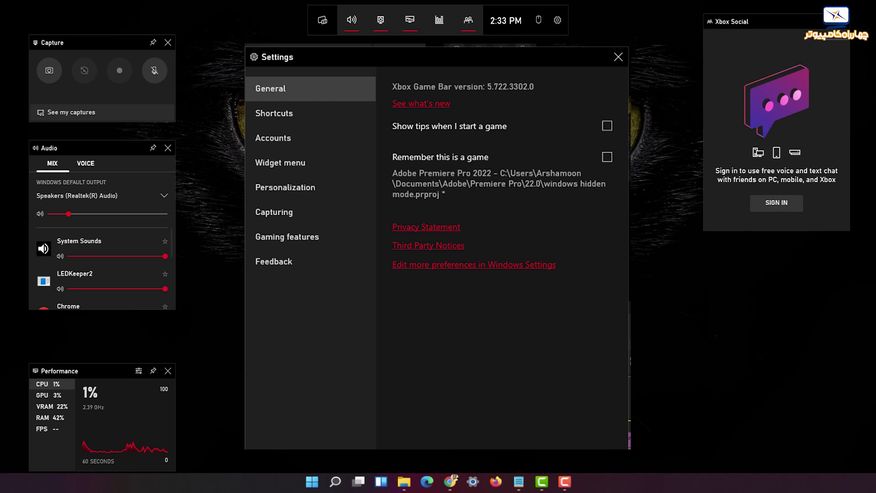
click(274, 113)
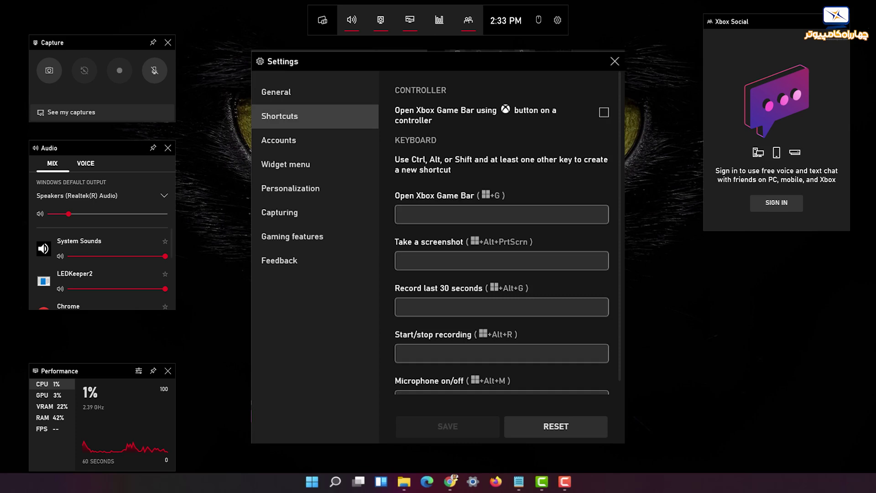
click(283, 164)
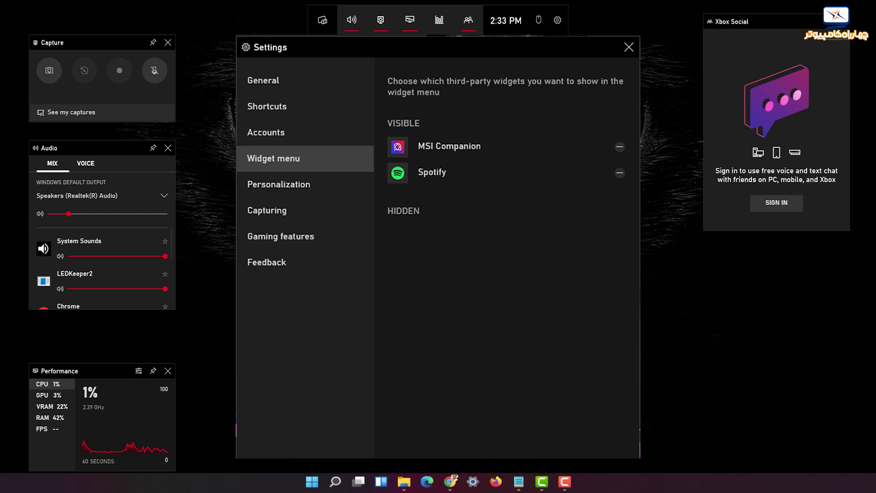
key(Escape)
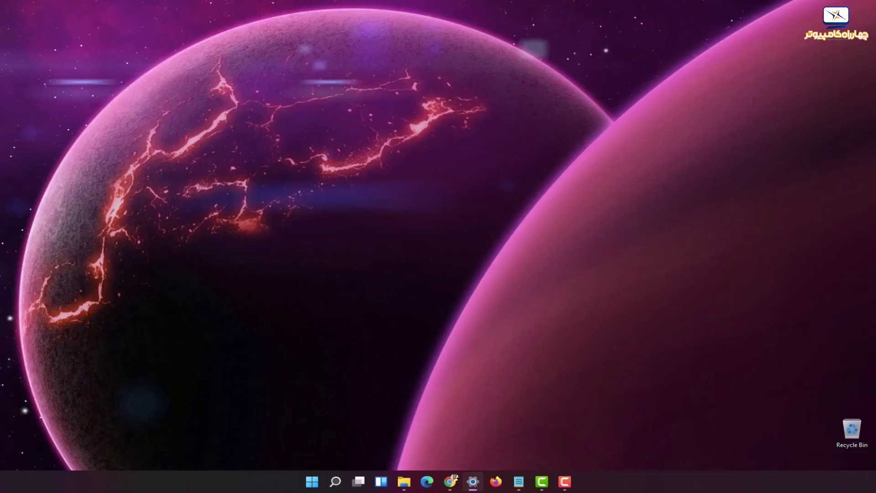
- Search Windows Settings for "game", view the Game Mode page and its related Graphics options, and leave the Graphics page
text(game)
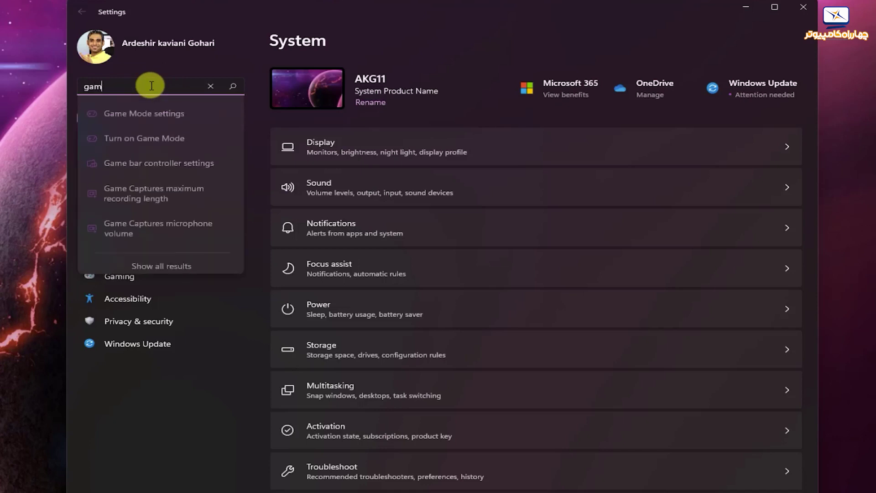
click(165, 109)
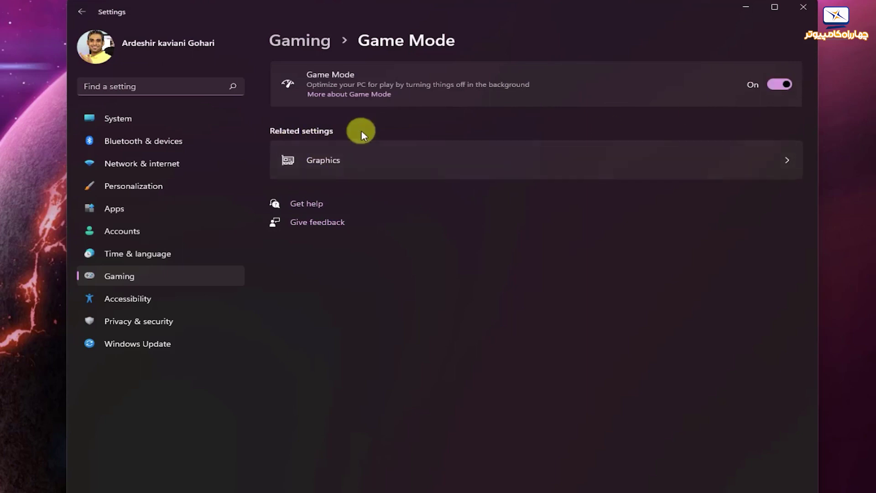
click(366, 158)
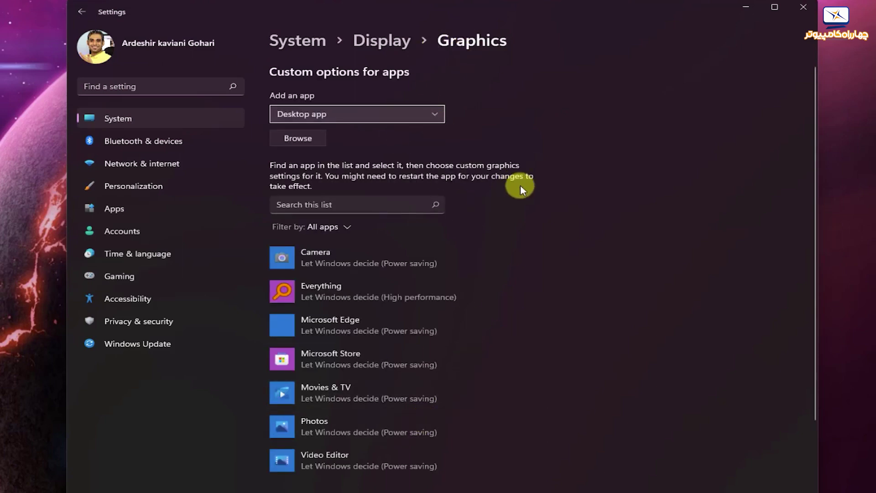
click(80, 12)
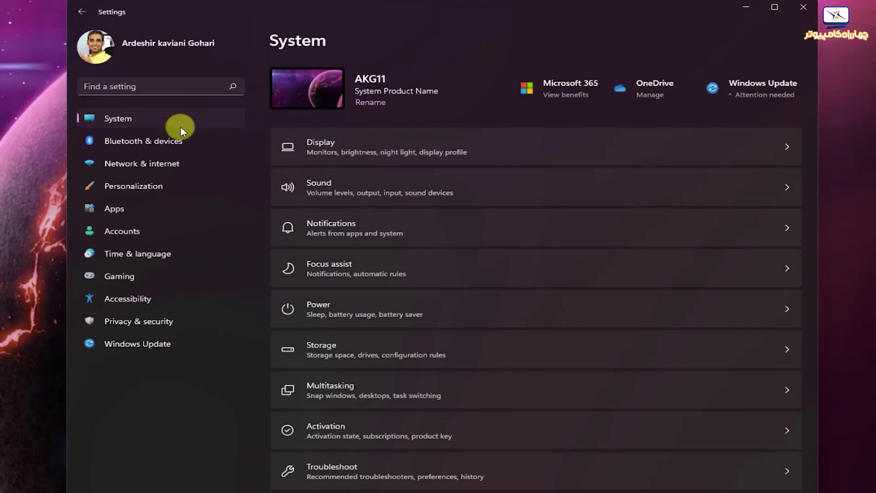
- Open the system's Power settings, try Best power efficiency as the power mode, and return it to Balanced
click(317, 303)
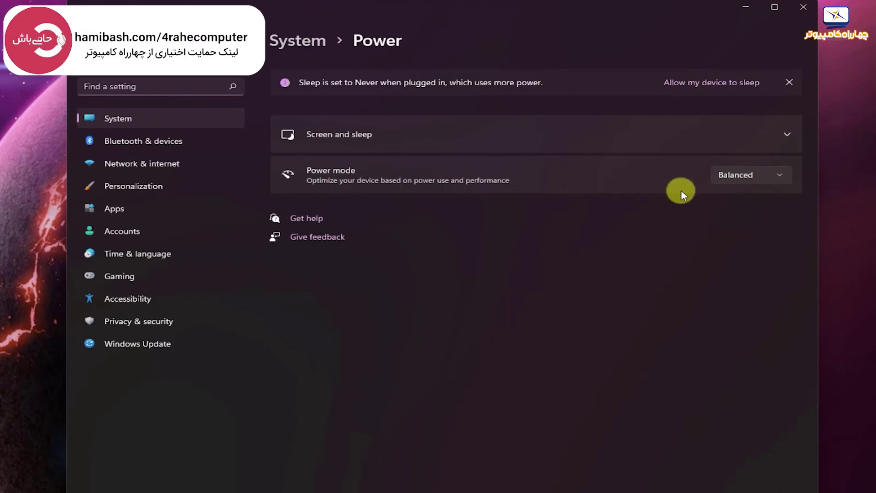
click(751, 175)
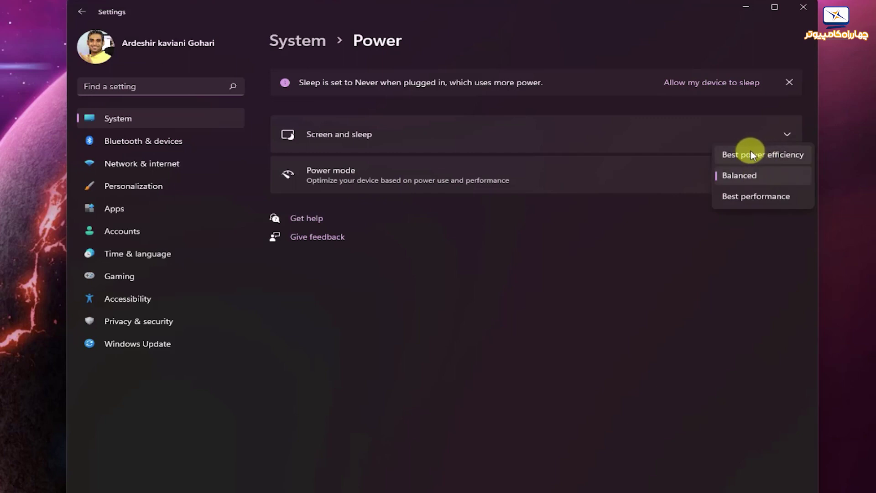
click(751, 154)
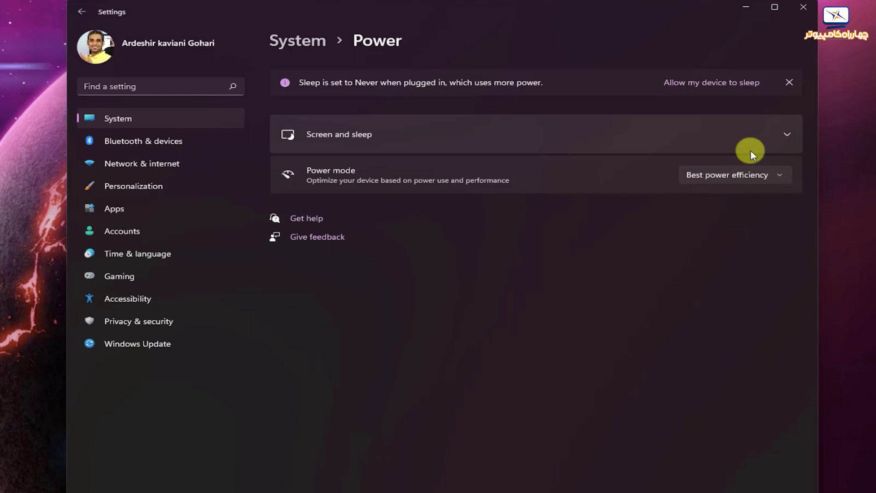
click(749, 175)
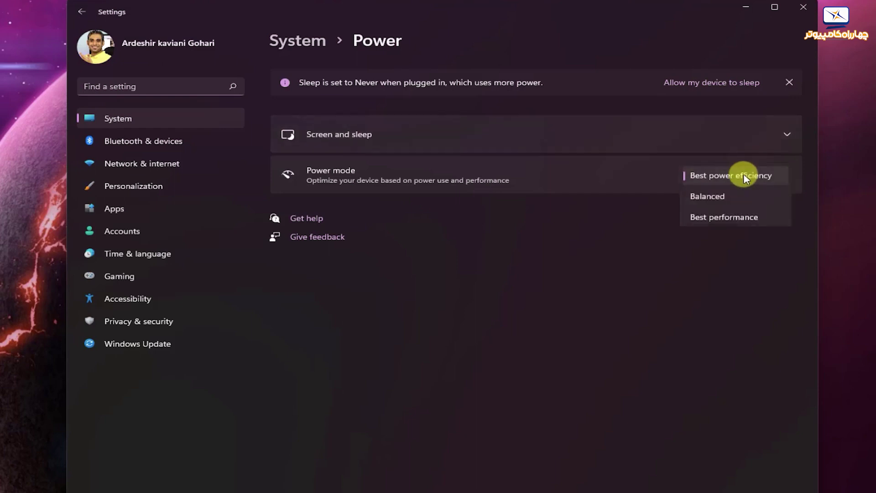
click(723, 199)
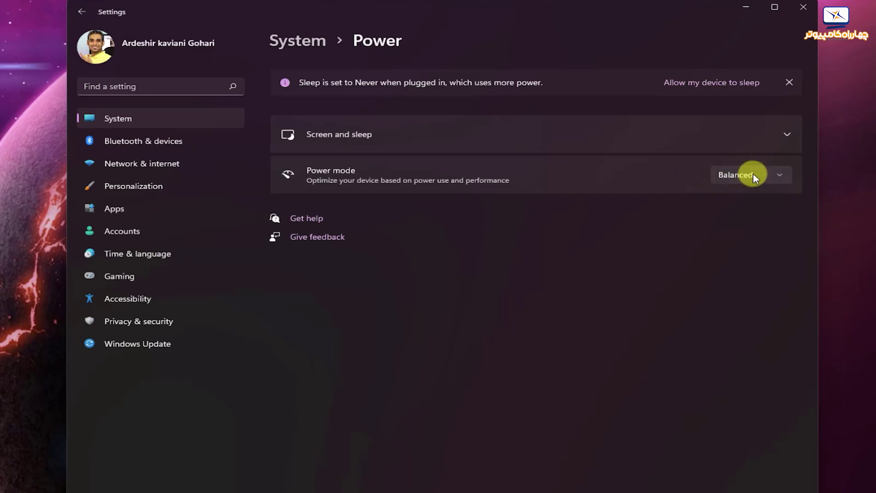
- Set the power mode to Best performance
click(749, 174)
click(738, 204)
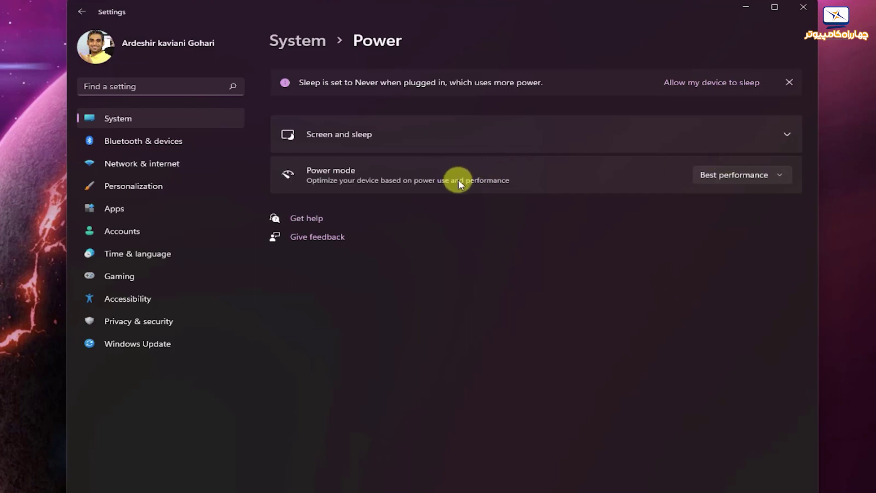
click(747, 178)
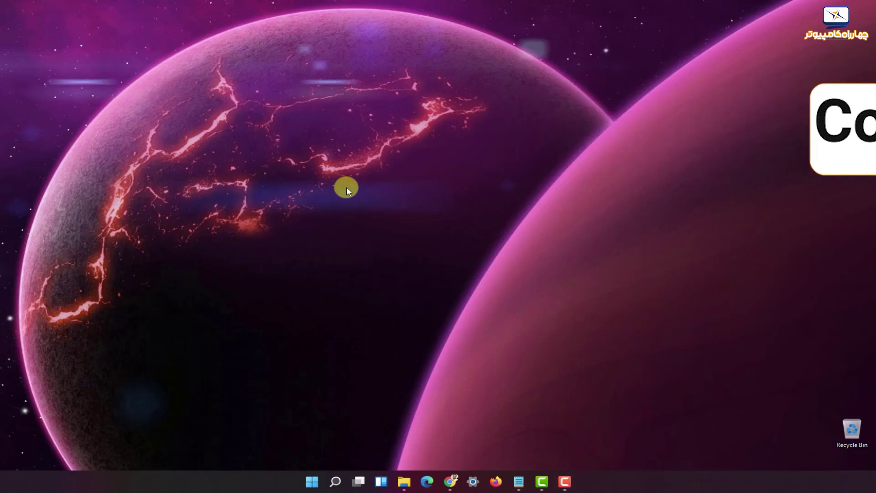
- Open the desktop's personalization settings for colors and set the Windows mode to Light
right_click(346, 188)
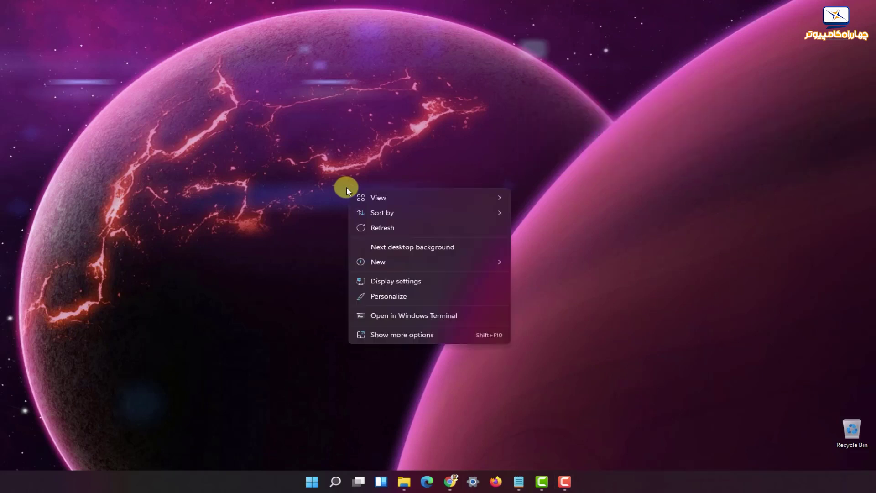
click(402, 299)
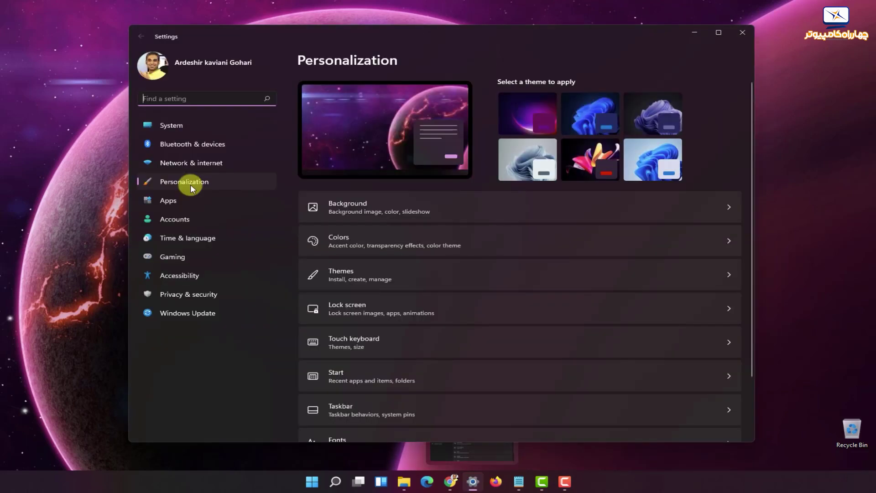
click(344, 242)
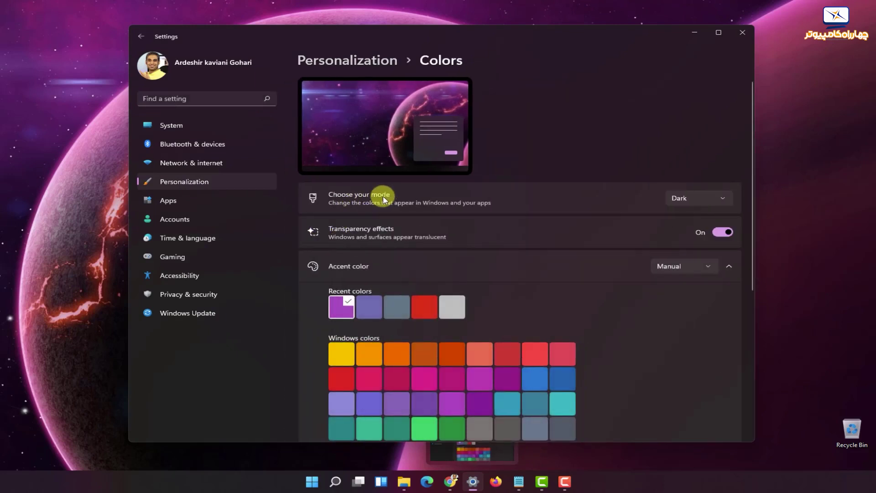
click(703, 199)
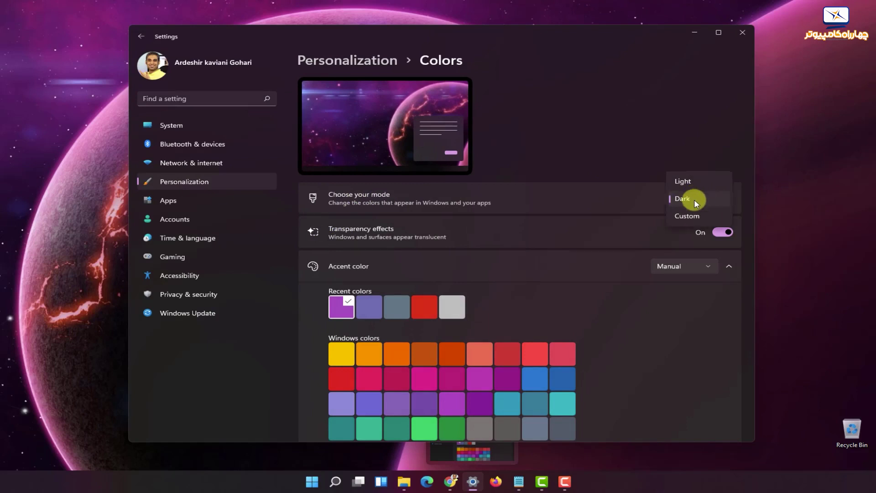
click(713, 186)
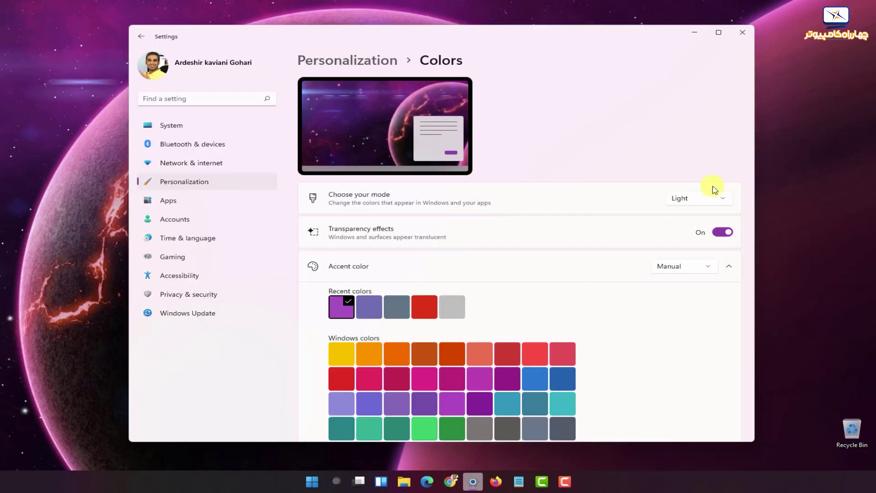
- Set the Windows color mode to Dark in the personalization settings
click(690, 199)
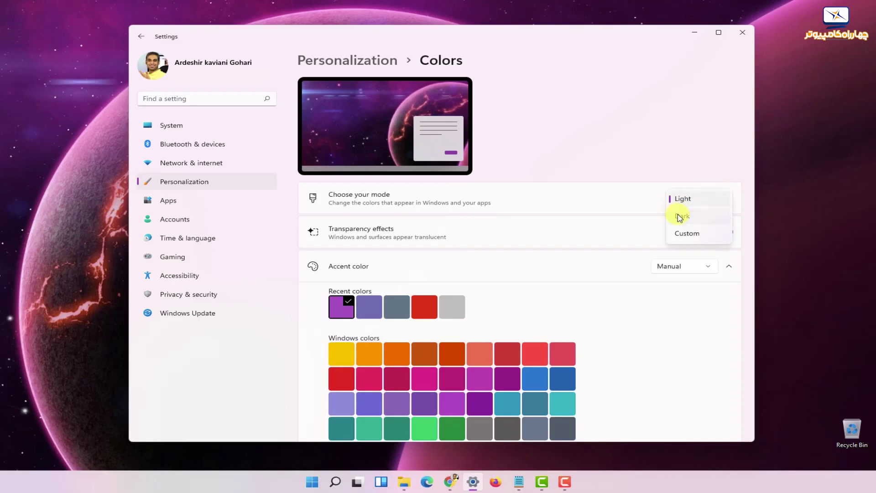
click(680, 216)
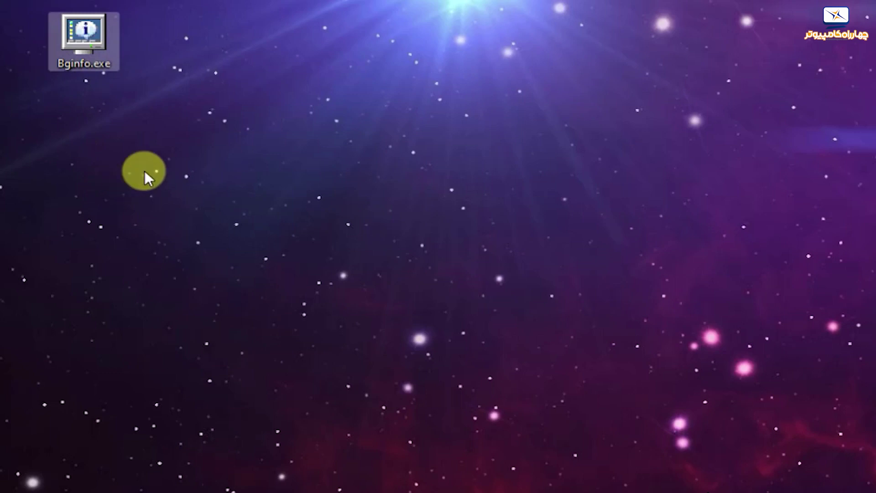
- Open the compatibility properties of Bginfo.exe on the desktop and try compatibility mode for Windows XP (Service Pack 3)
right_click(94, 29)
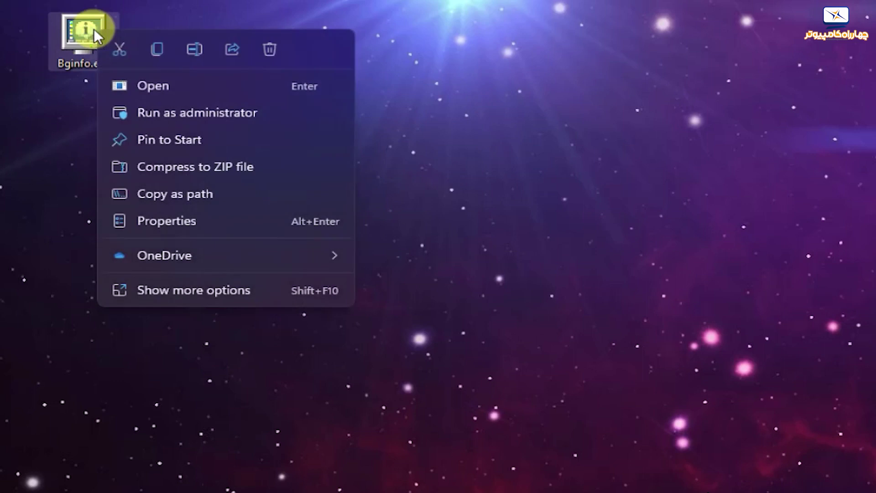
click(146, 225)
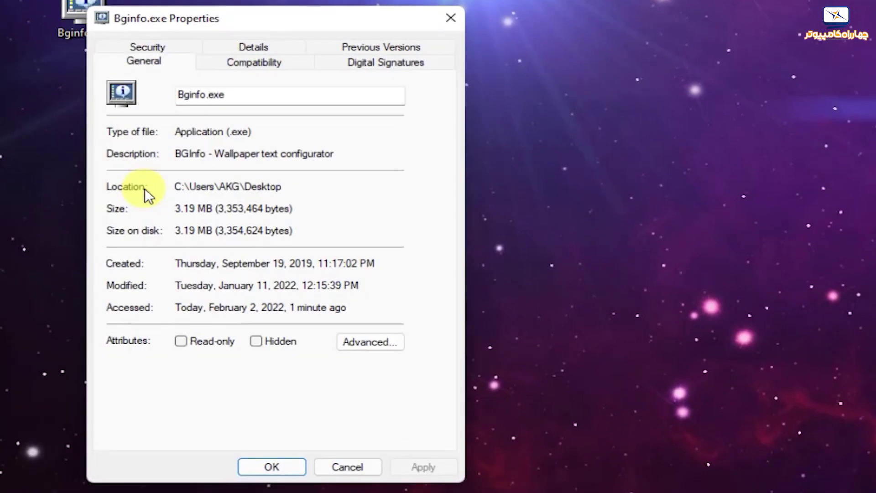
click(248, 63)
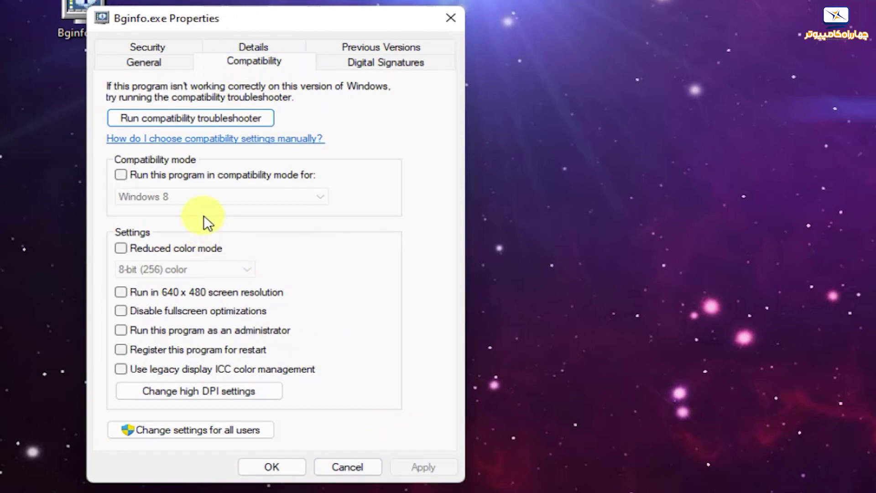
click(120, 174)
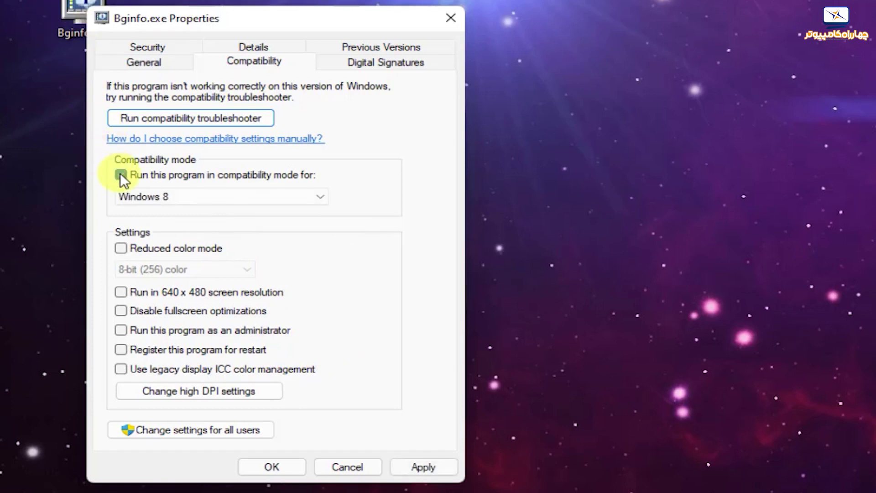
click(165, 196)
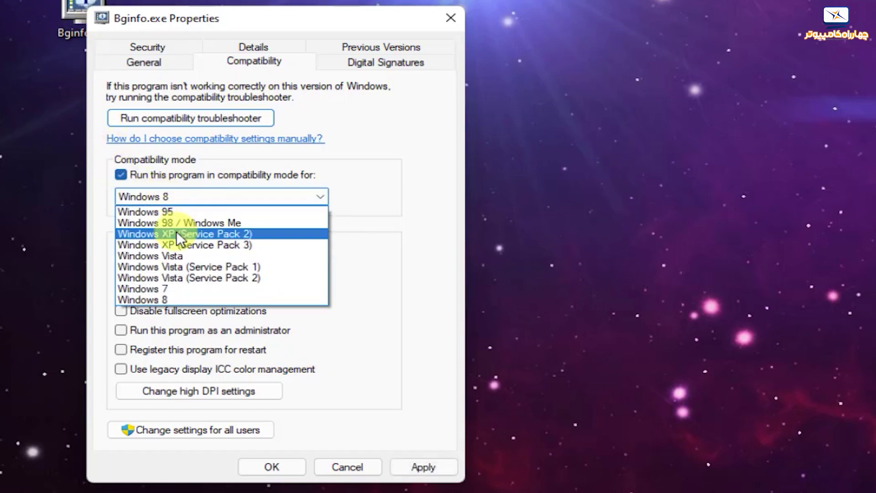
click(194, 245)
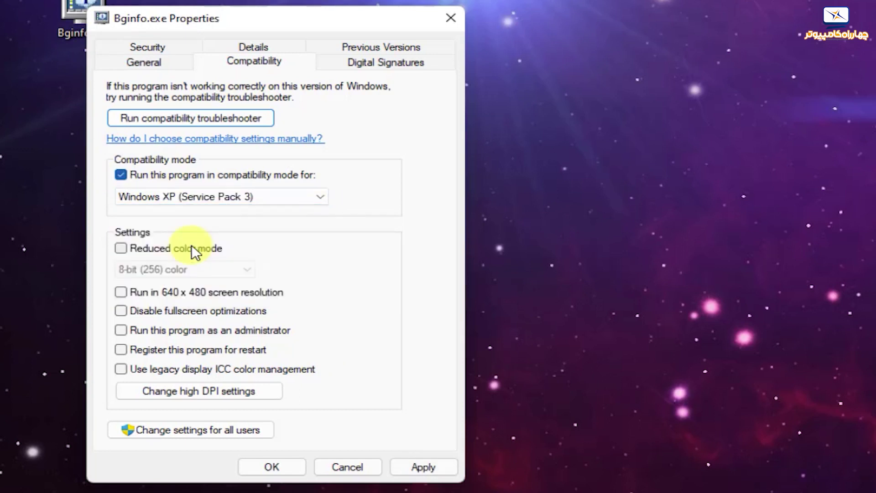
click(453, 470)
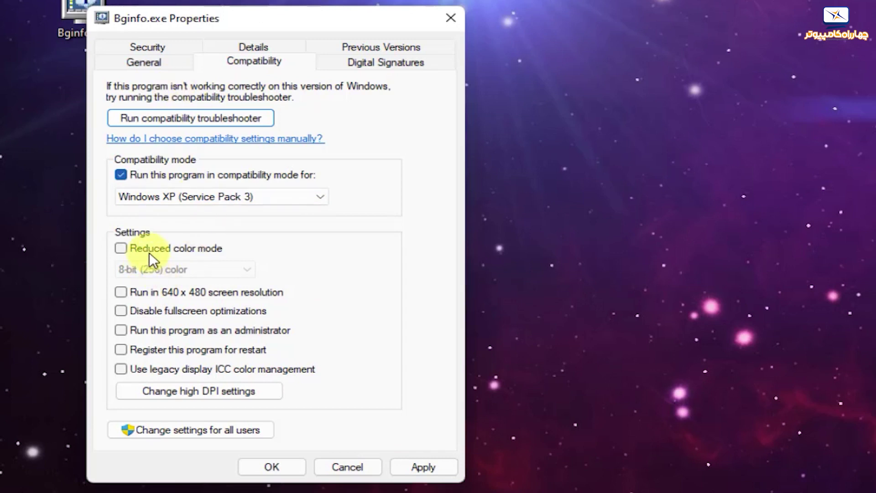
- Try reduced color mode at 8-bit (256) color for Bginfo.exe, and turn off both that option and compatibility mode
click(163, 248)
click(179, 267)
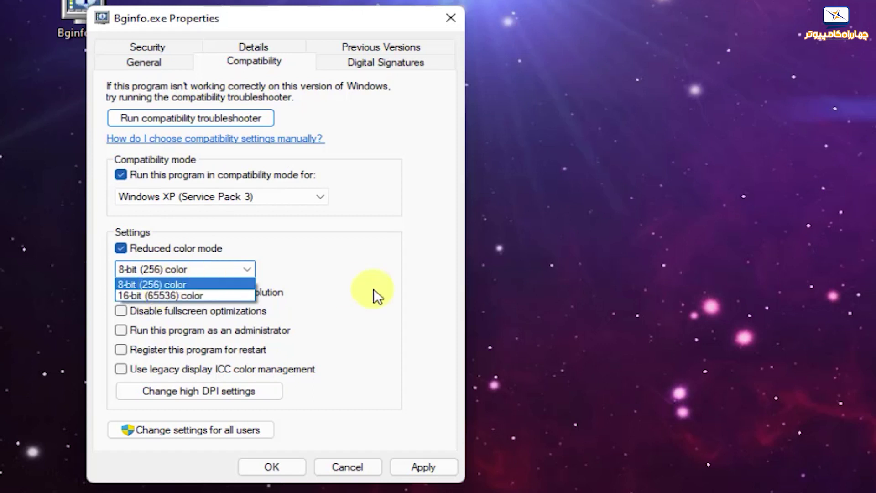
click(311, 305)
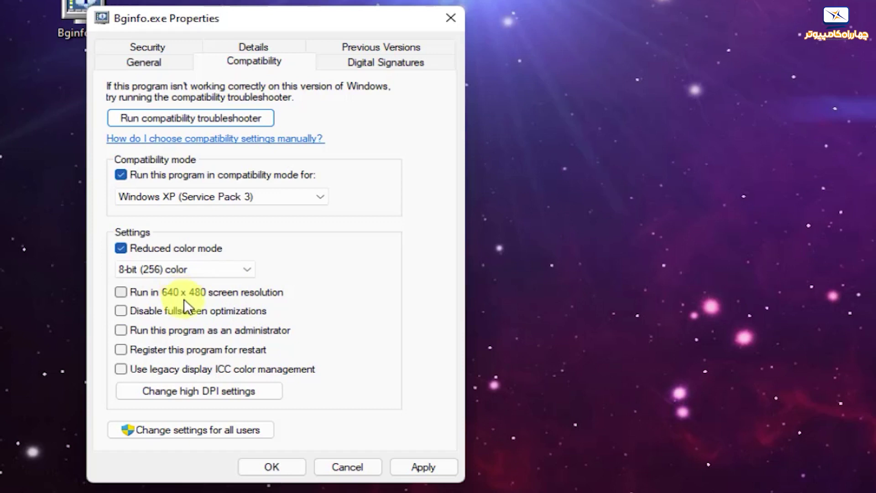
click(199, 174)
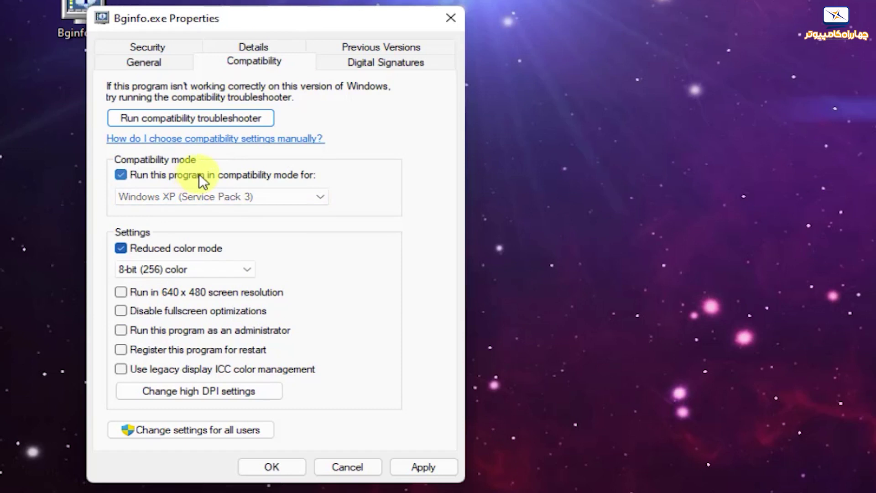
click(185, 249)
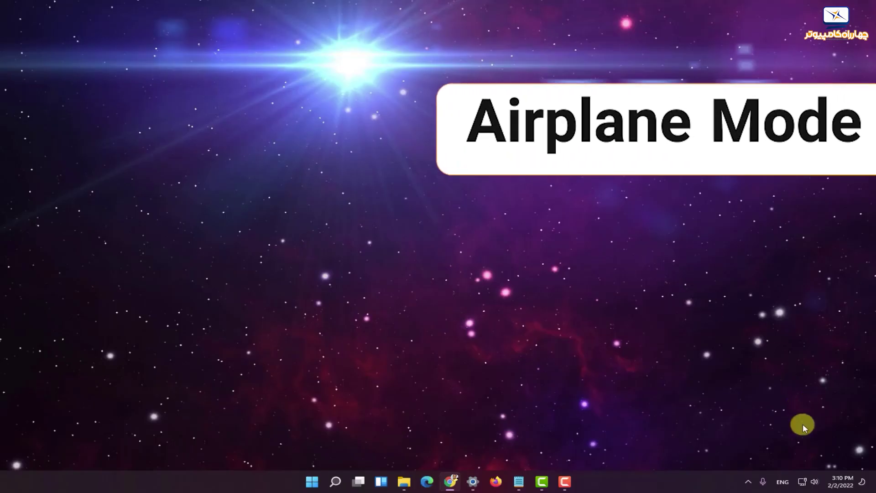
- Open the system's quick settings and try the Airplane mode toggle
click(812, 482)
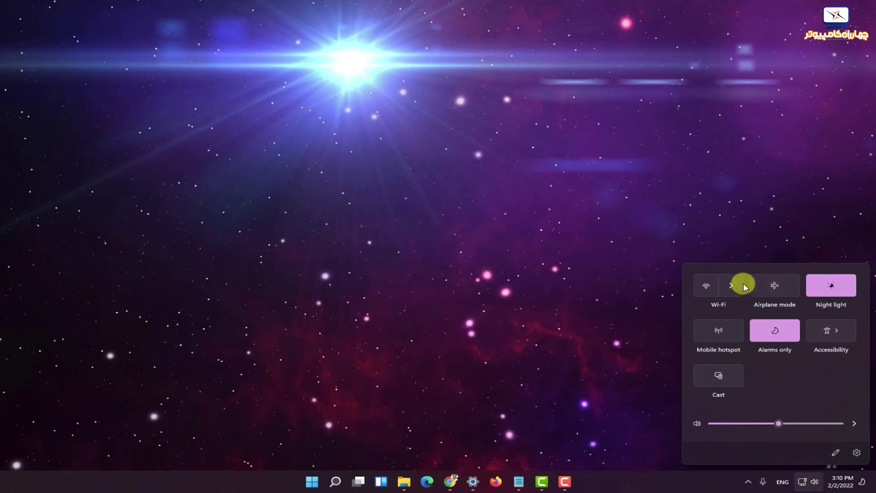
click(770, 288)
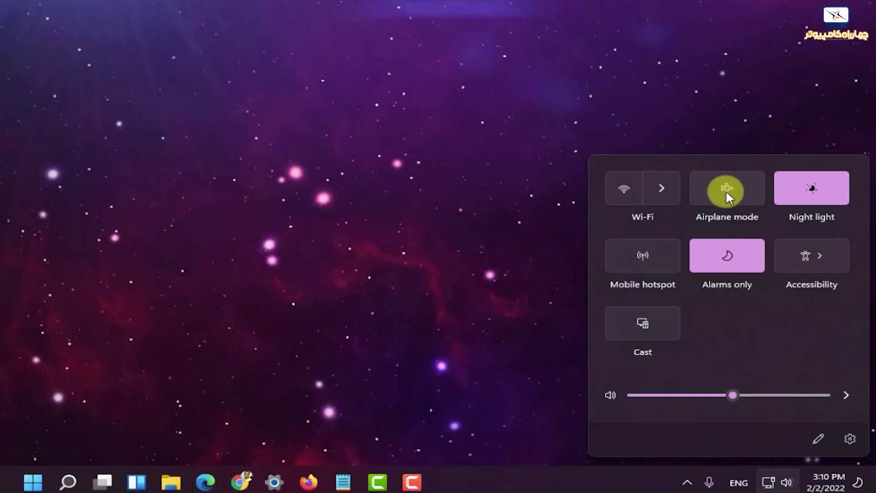
click(727, 190)
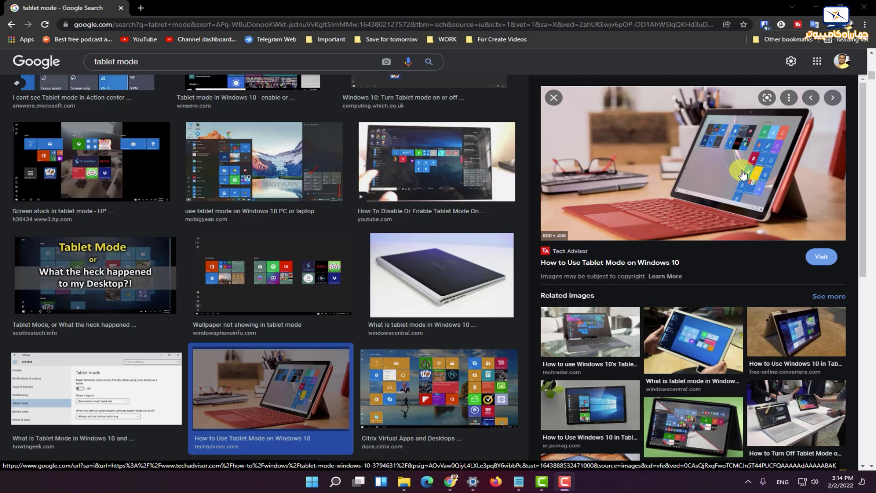
- Look through the "tablet mode" image results in Chrome and check the quick settings for a tablet mode option
scroll(743, 174, up, 5)
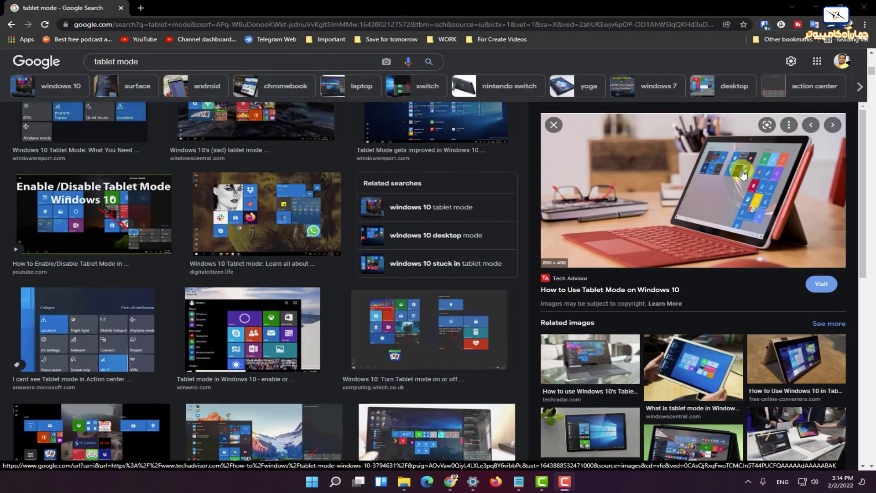
click(804, 480)
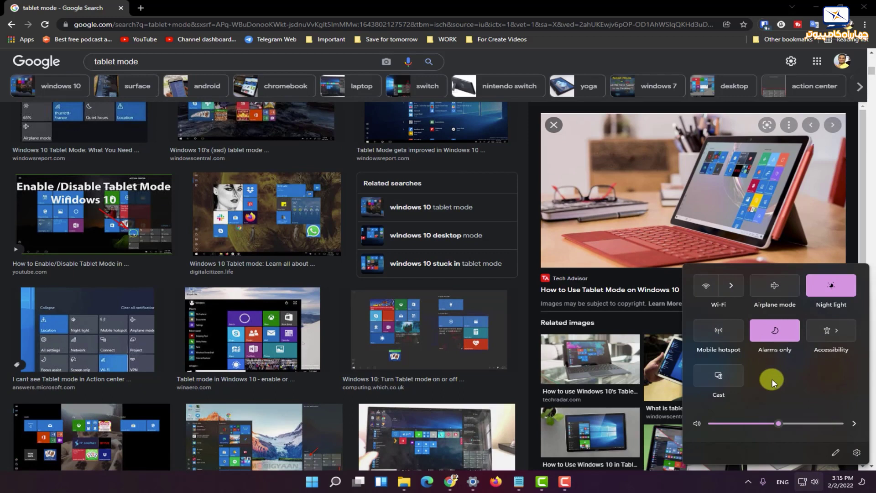
scroll(137, 289, up, 5)
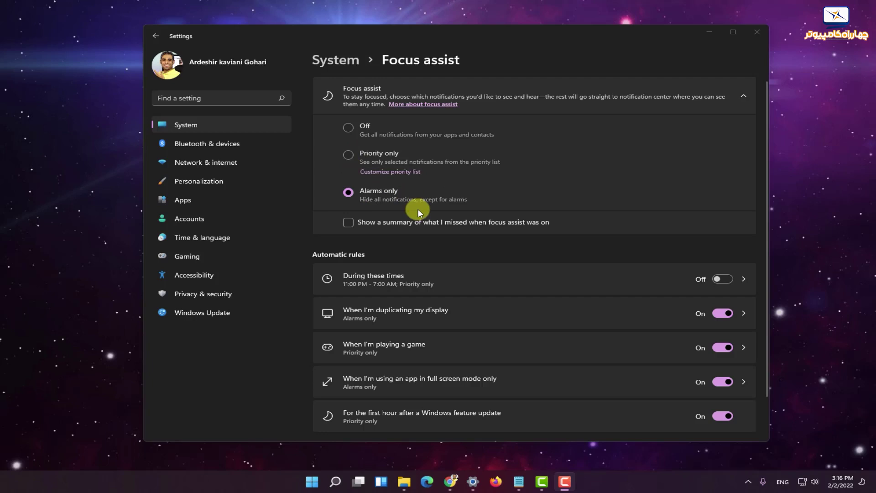
- In Windows Settings, try Off and Priority only for Focus assist, and review the contents of its priority list
click(361, 130)
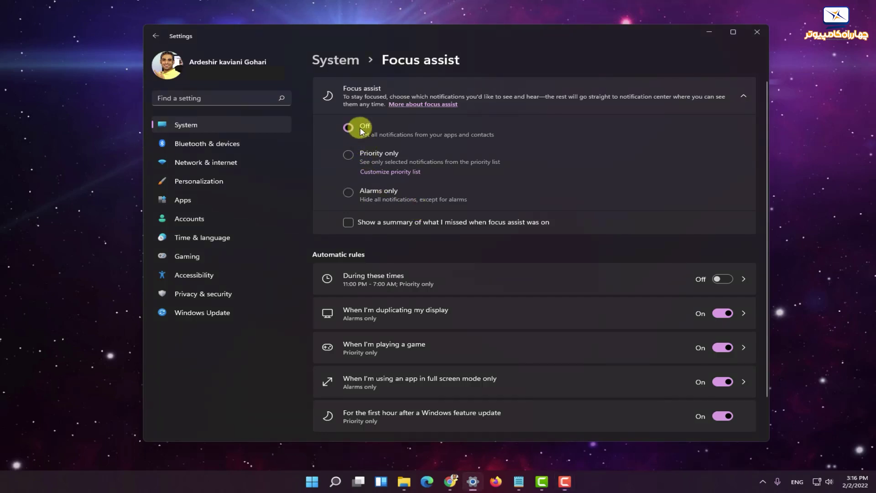
click(361, 154)
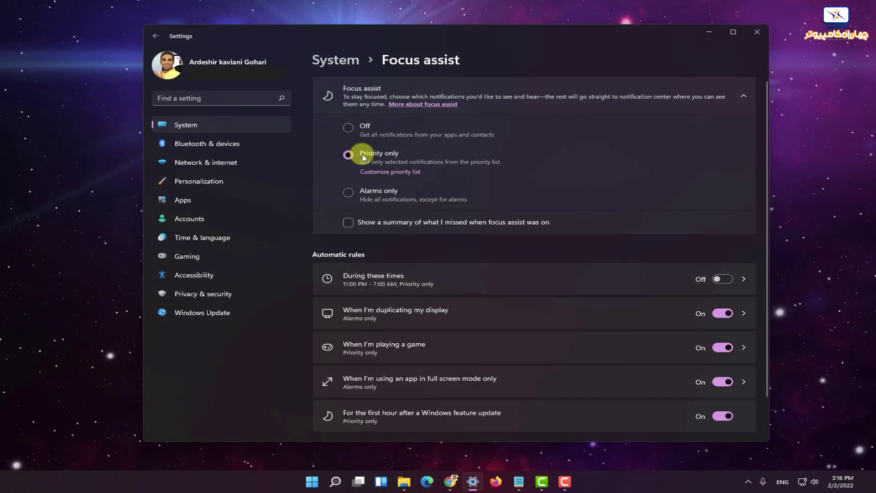
click(386, 172)
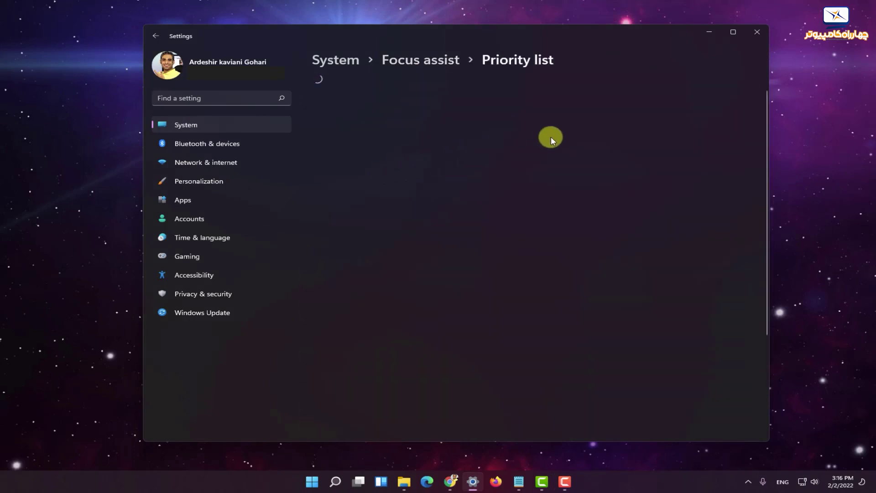
scroll(464, 278, down, 4)
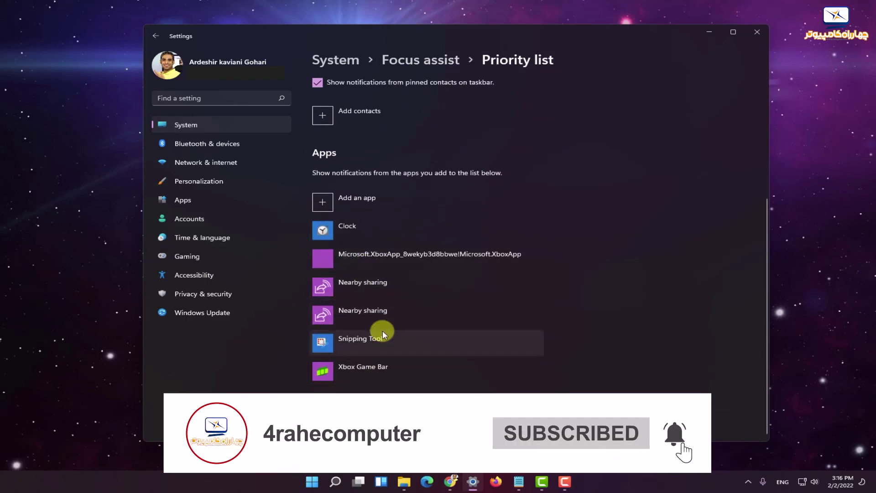
scroll(384, 333, up, 4)
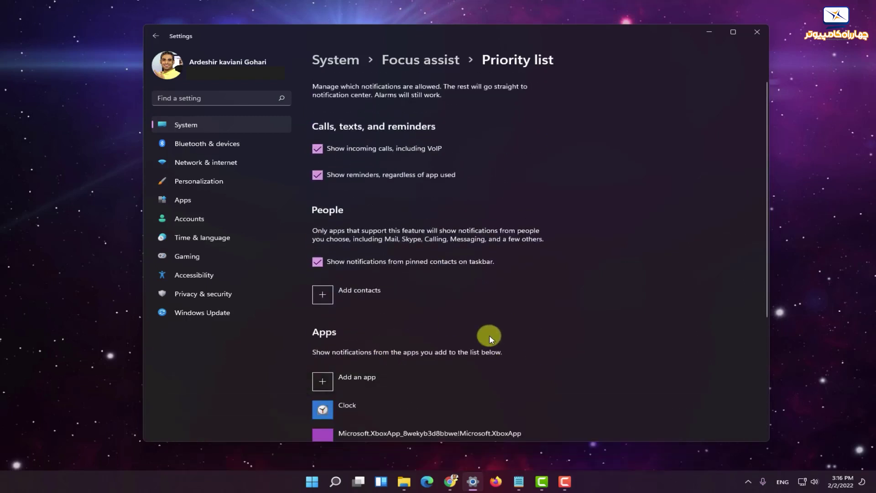
click(452, 55)
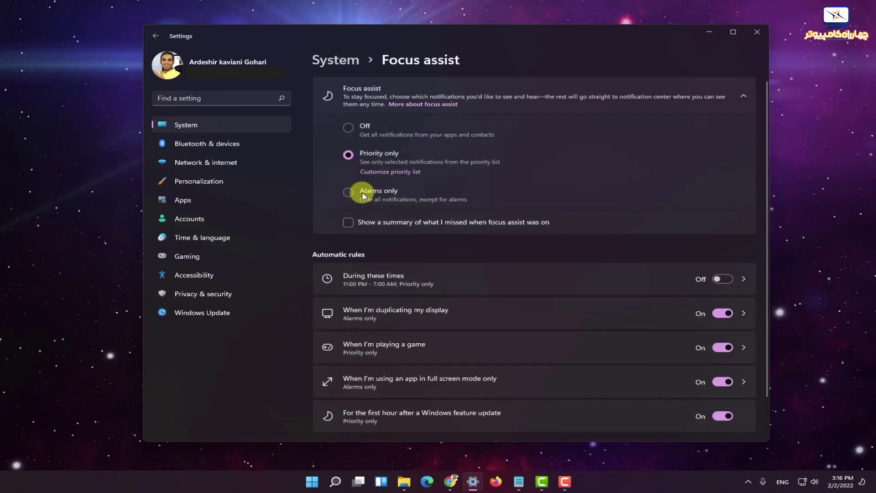
- Set Focus assist to Alarms only, and reach its page again through the taskbar clock's notifications settings
click(359, 191)
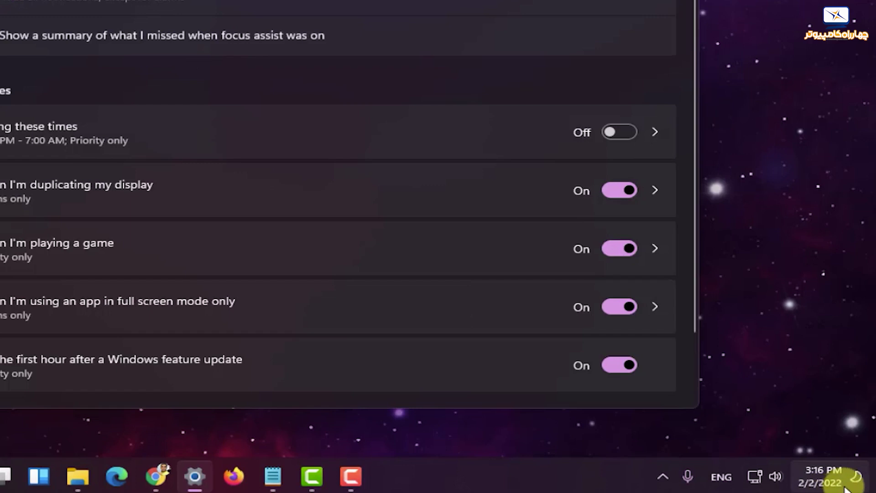
click(856, 485)
click(857, 484)
right_click(857, 484)
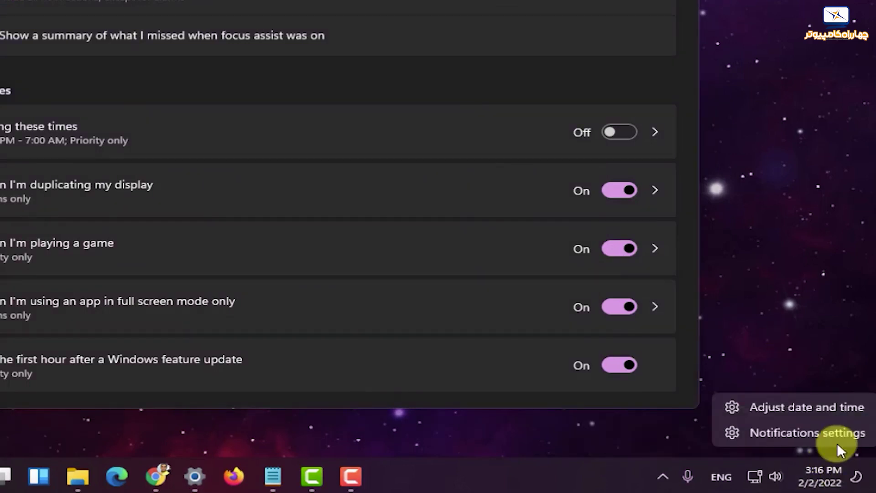
click(837, 436)
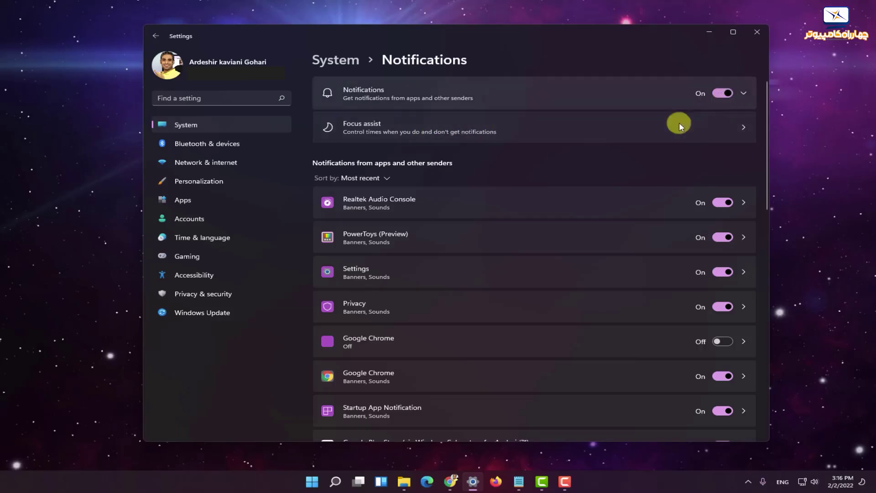
click(630, 132)
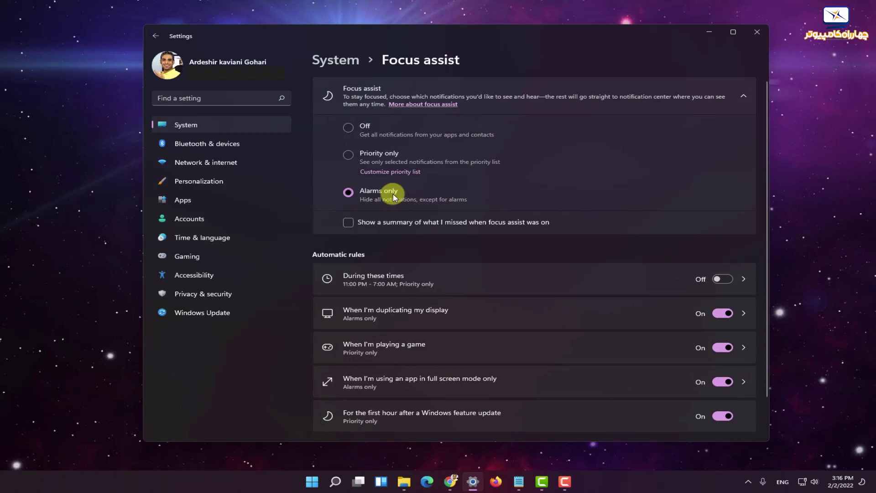
- Switch Focus assist to Priority only and Off, and return it to Alarms only
click(361, 153)
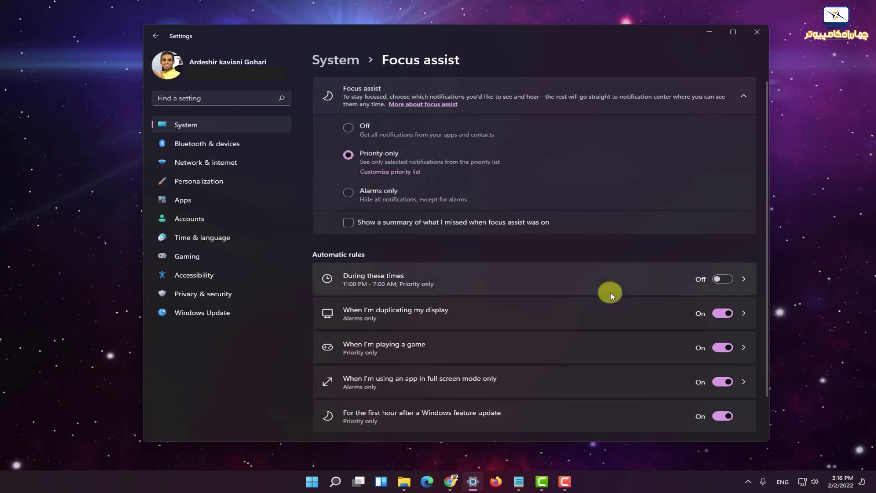
click(358, 130)
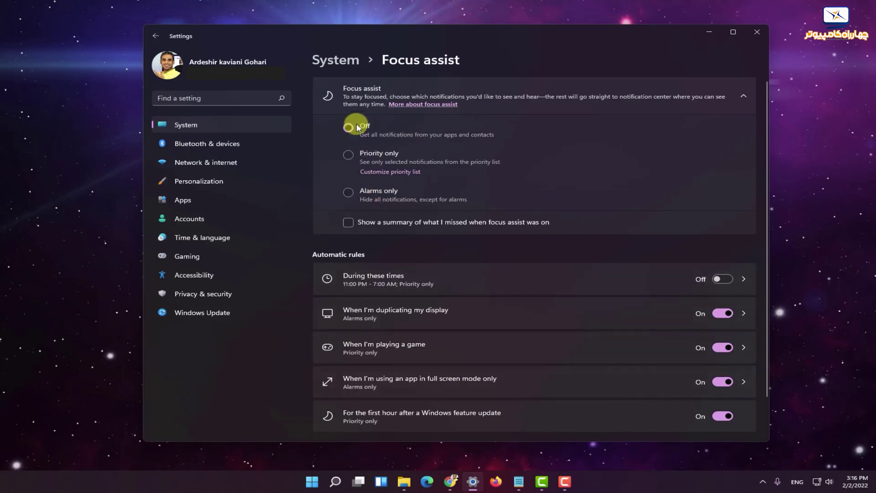
click(348, 194)
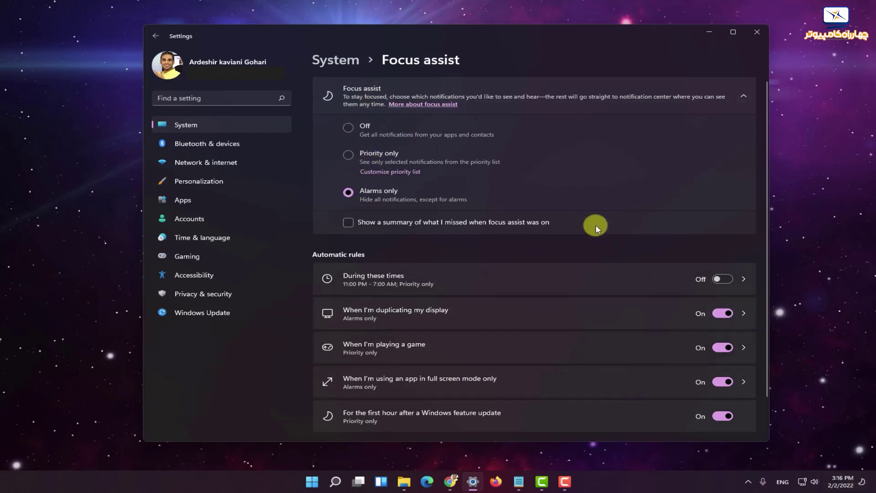
scroll(644, 274, down, 2)
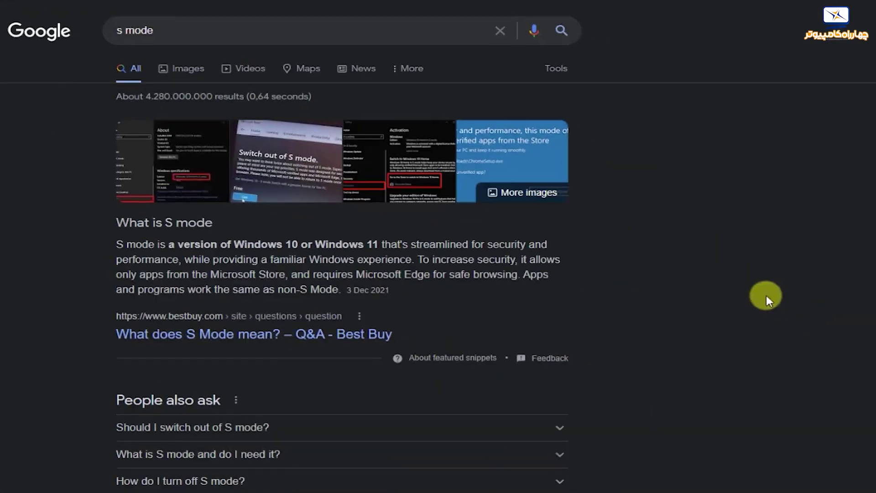
- Read the "s mode" search answer in Chrome, highlighting its mentions of S mode, Microsoft Store and Microsoft Edge
drag(164, 223, 231, 221)
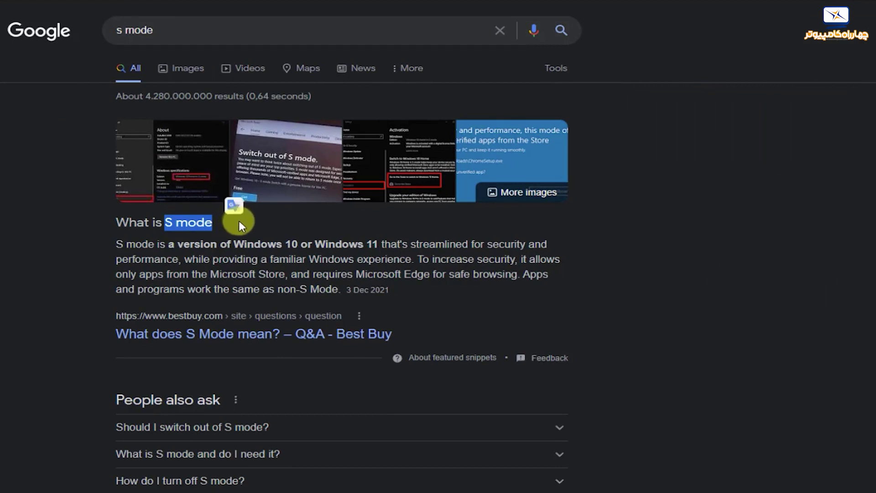
click(256, 223)
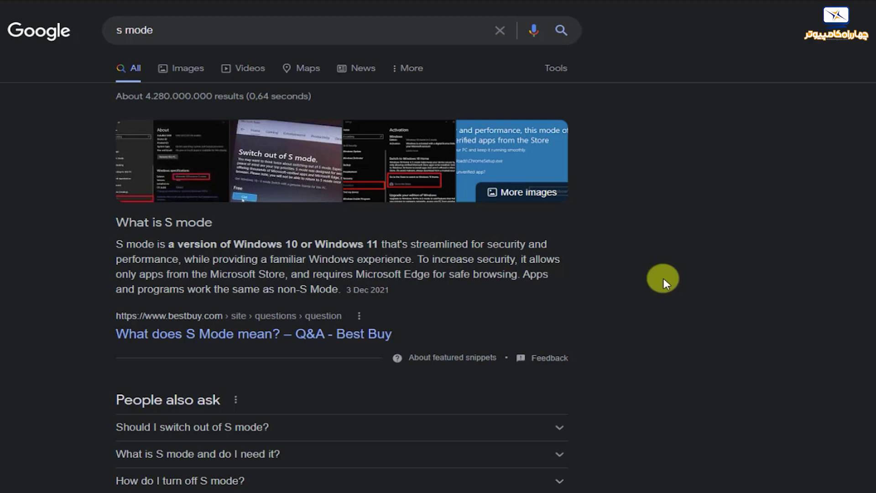
drag(279, 275, 227, 275)
drag(374, 274, 412, 276)
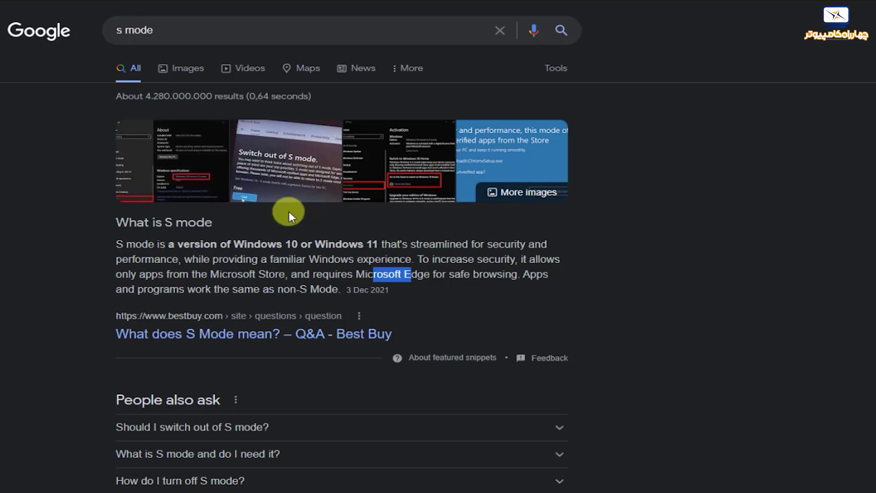
- View the S mode image results, comparing the Microsoft Docs configuration table with the TeamDynamix screenshot of the About page
click(156, 173)
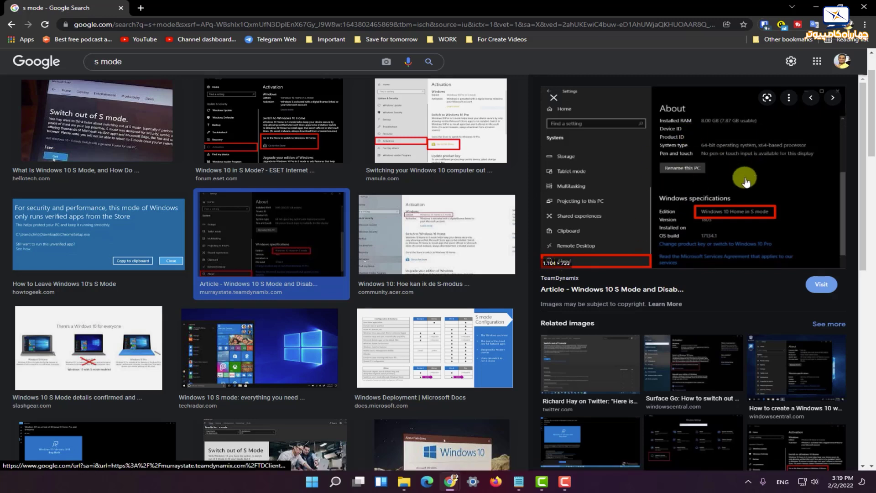
click(483, 322)
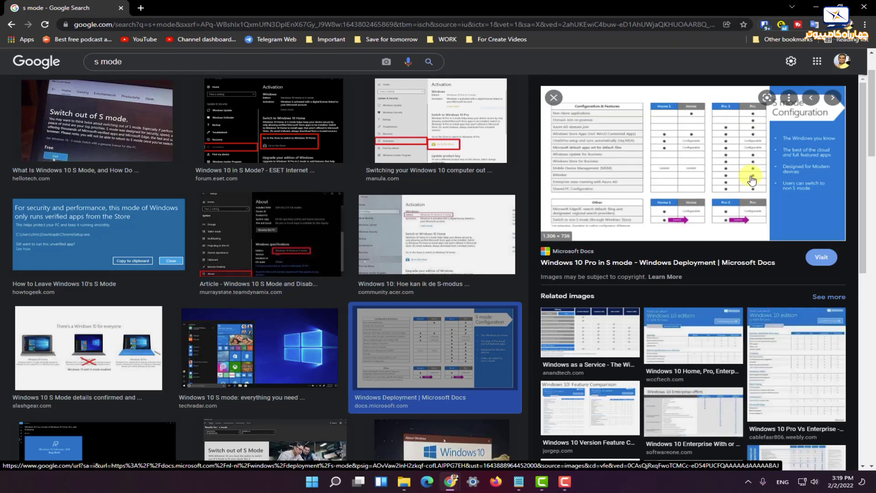
click(284, 247)
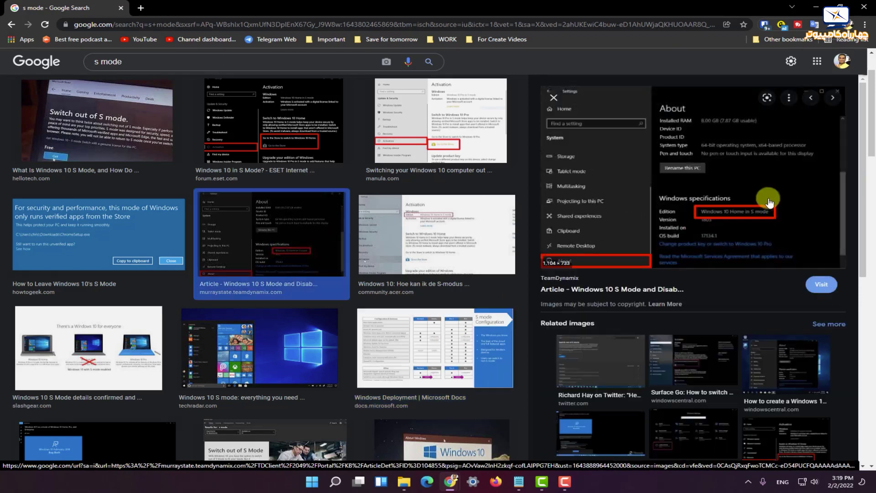